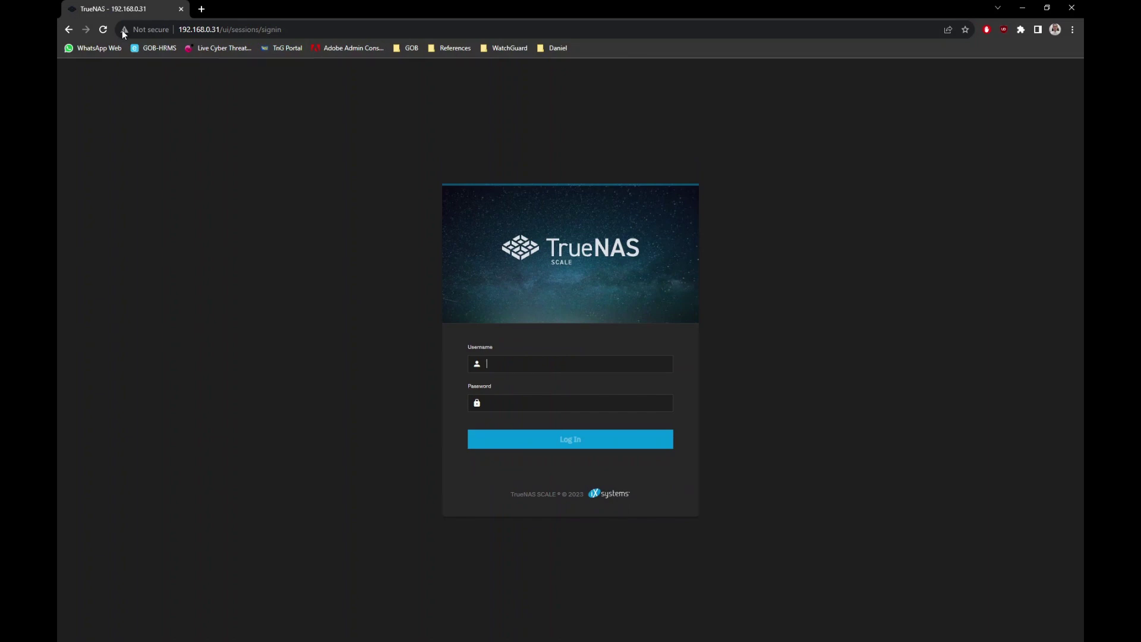
Sign in as admin, go to the Network page, and open enp1s0 for editing.
type("admin************")
key("Return")
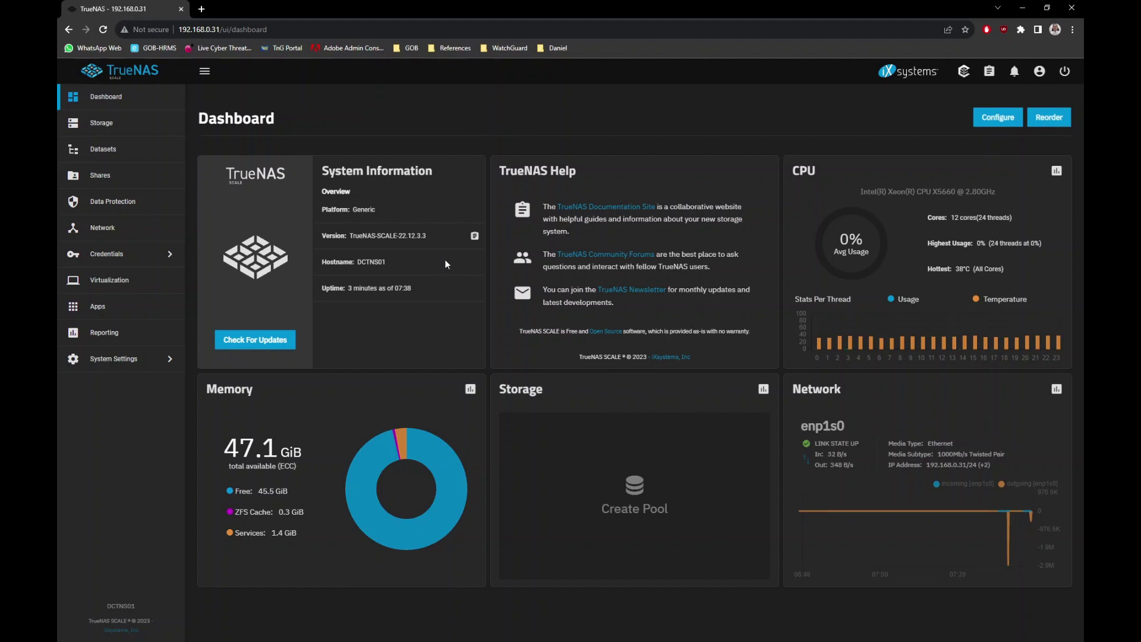
left_click(110, 365)
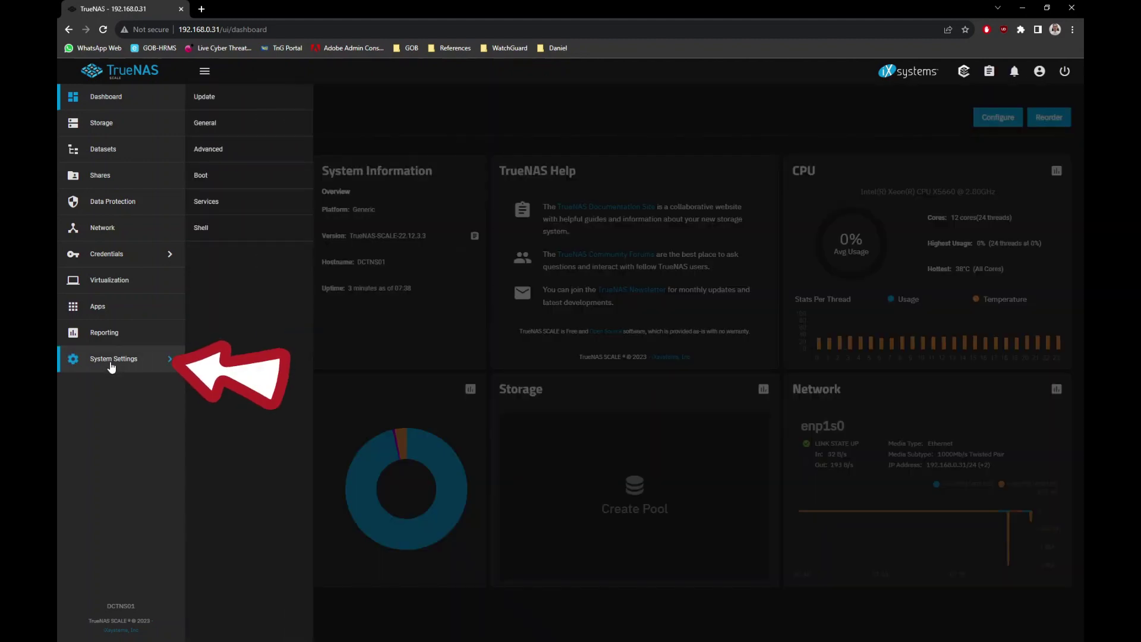
left_click(110, 231)
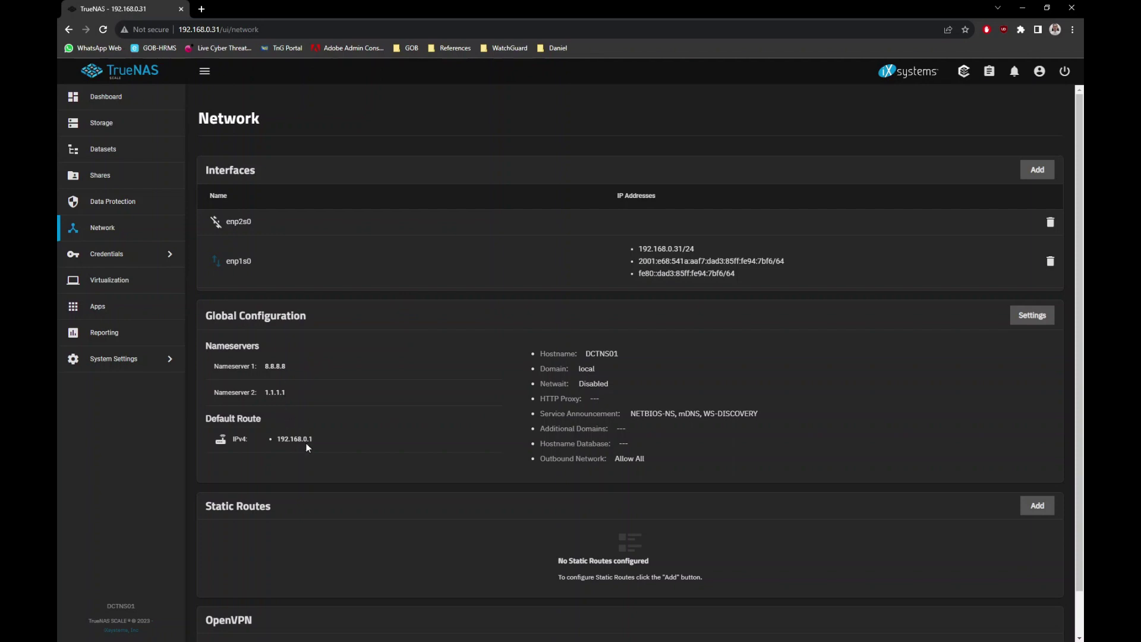
scroll(733, 427, "down", 1)
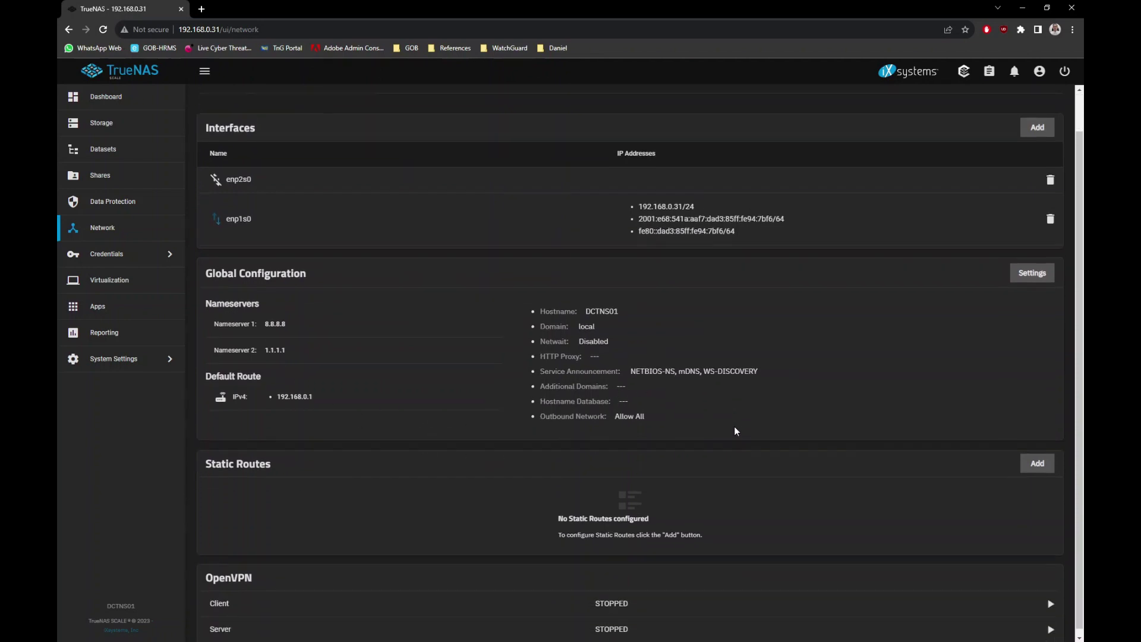
scroll(735, 428, "up", 1)
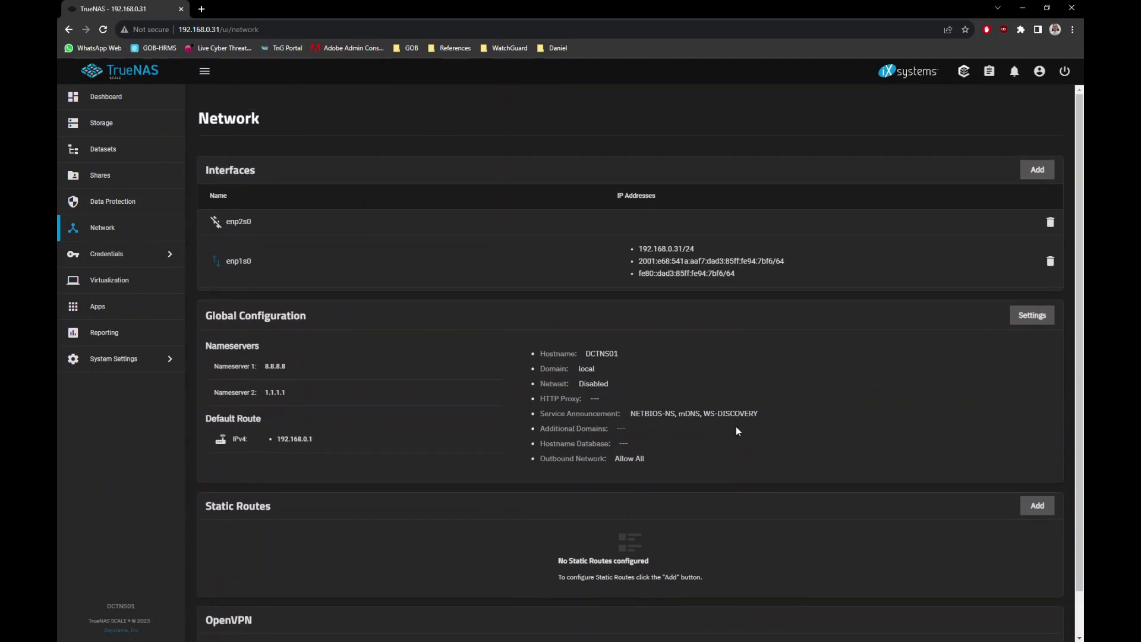
left_click(664, 260)
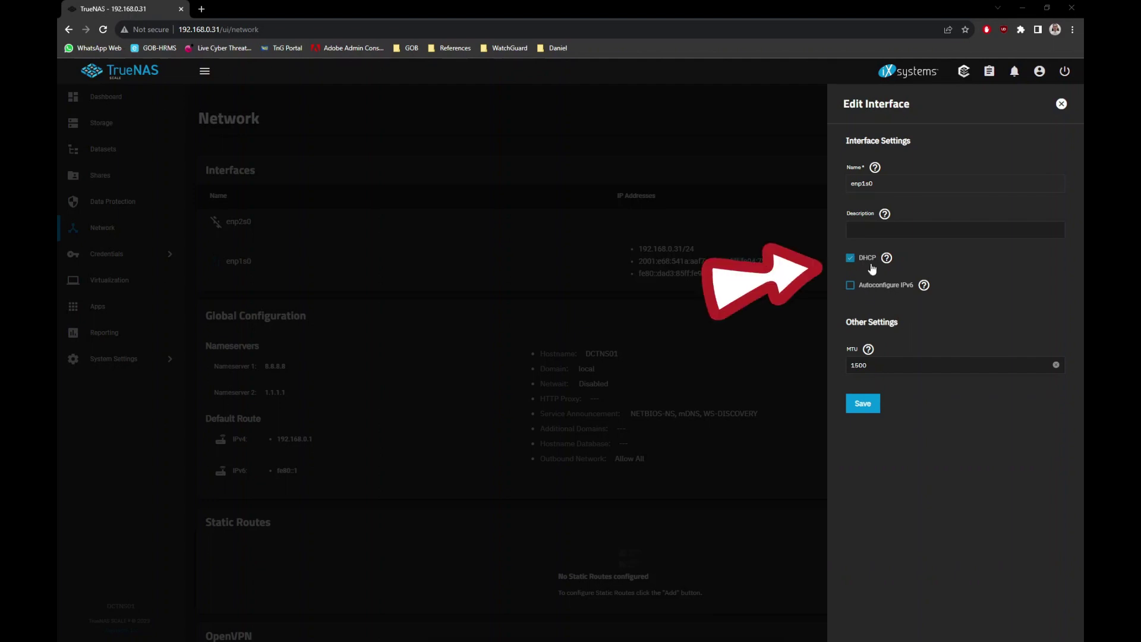
Disable DHCP on enp1s0 and give it the static alias 192.168.0.254/24.
left_click(853, 259)
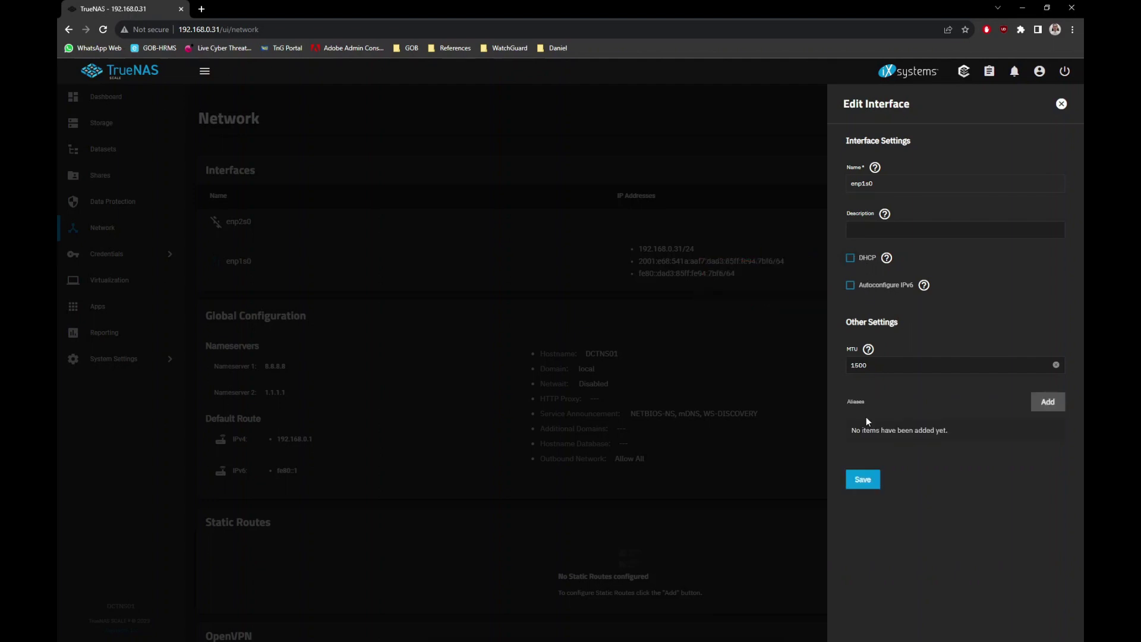
left_click(1046, 404)
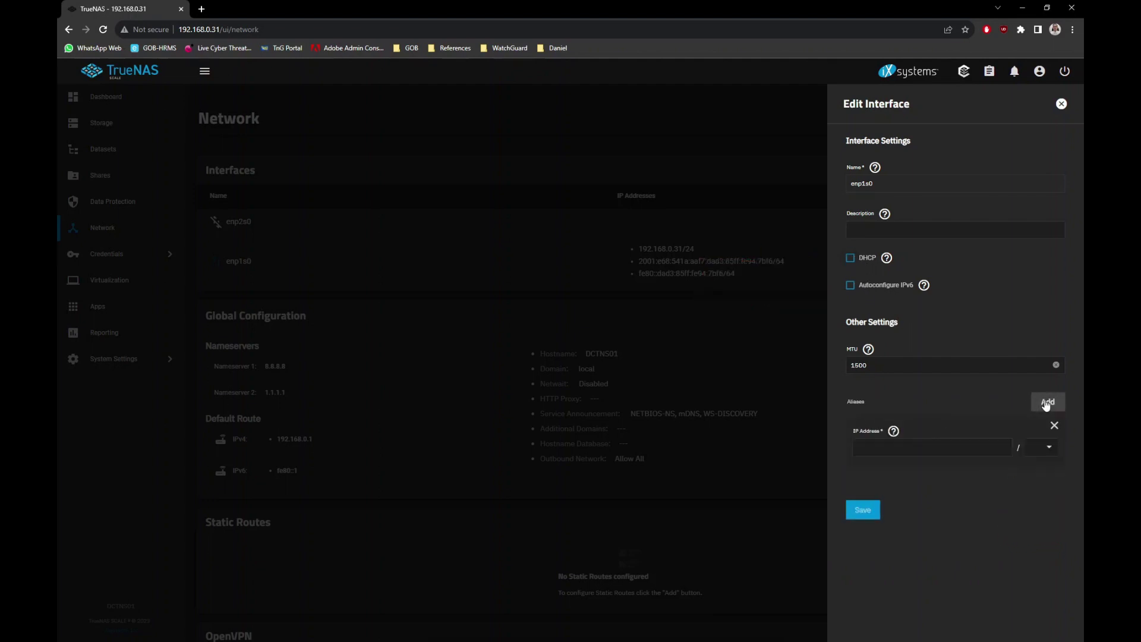
left_click(931, 444)
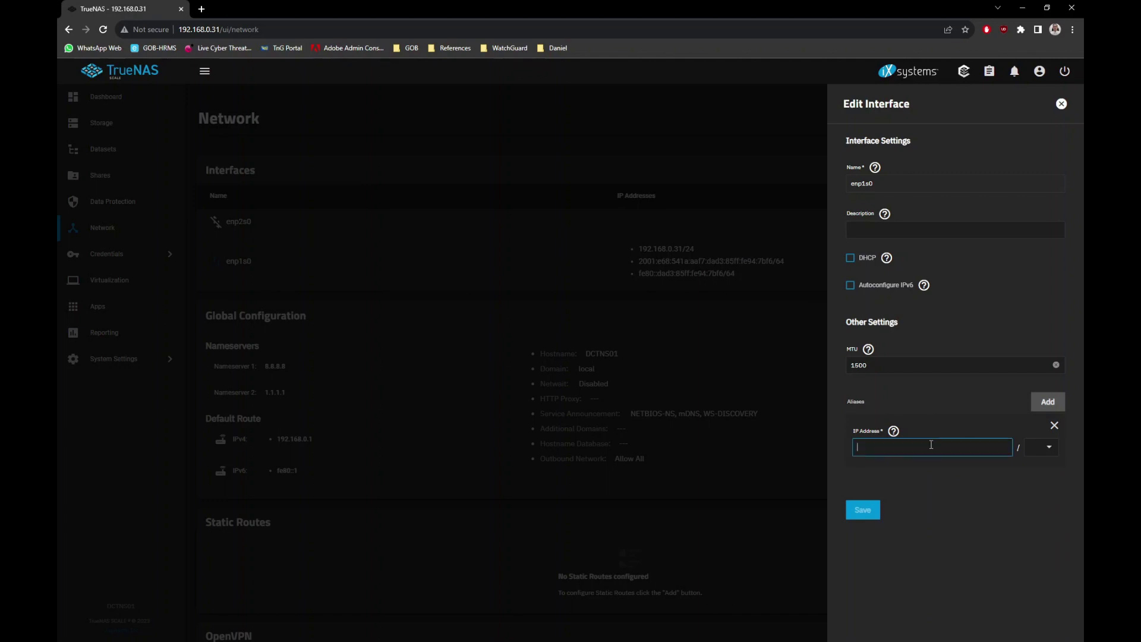
type("192.168.0.")
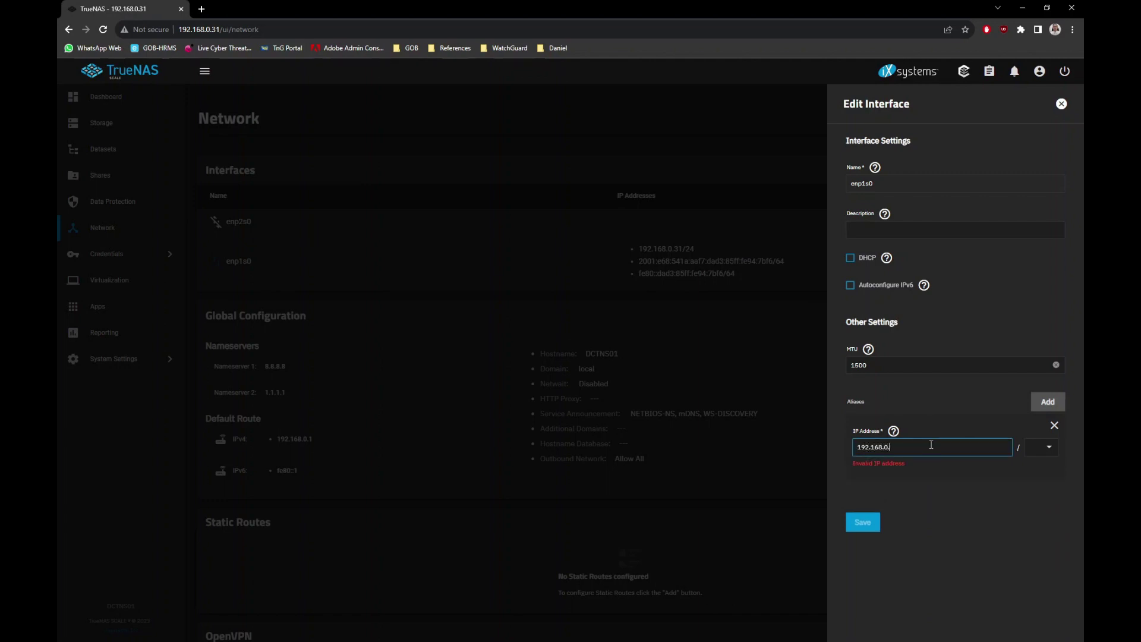
type("254")
left_click(1043, 447)
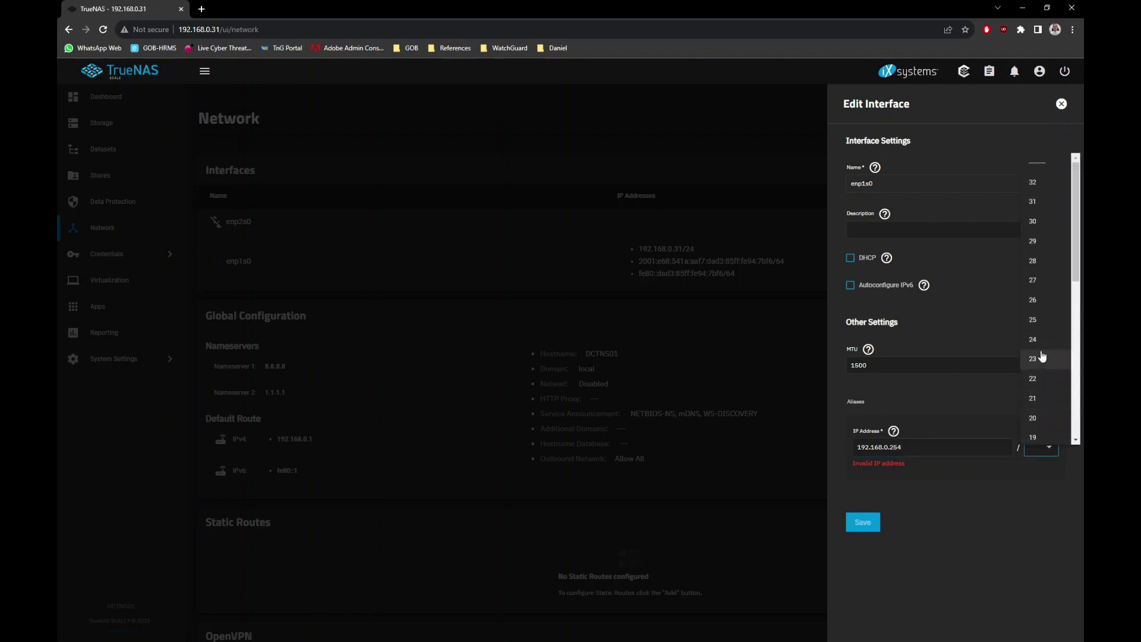
left_click(1040, 340)
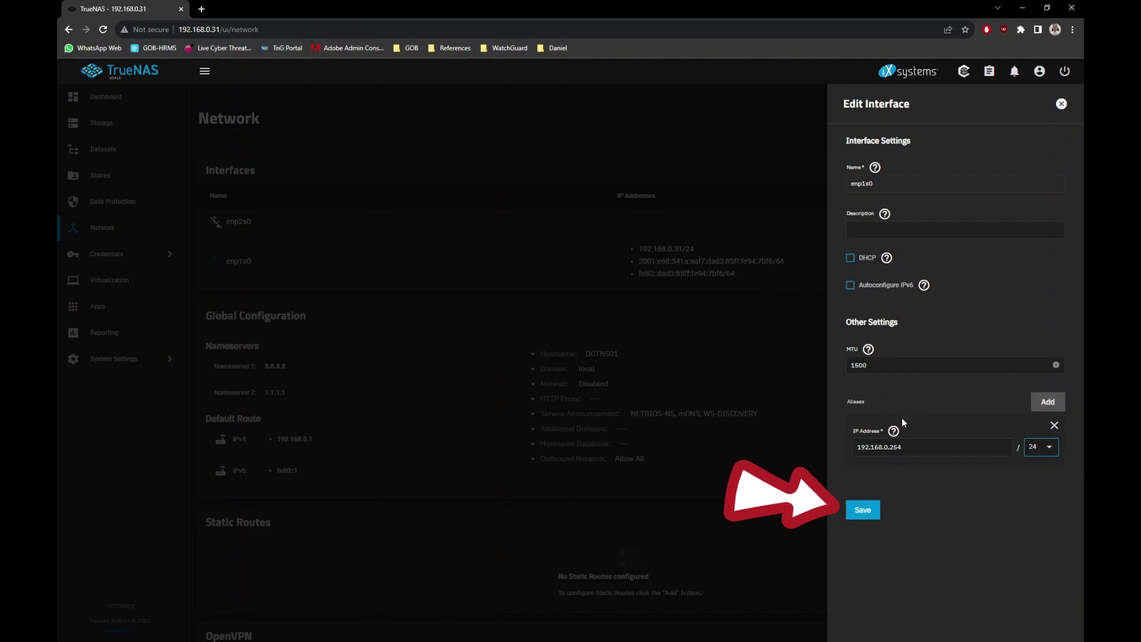
left_click(869, 515)
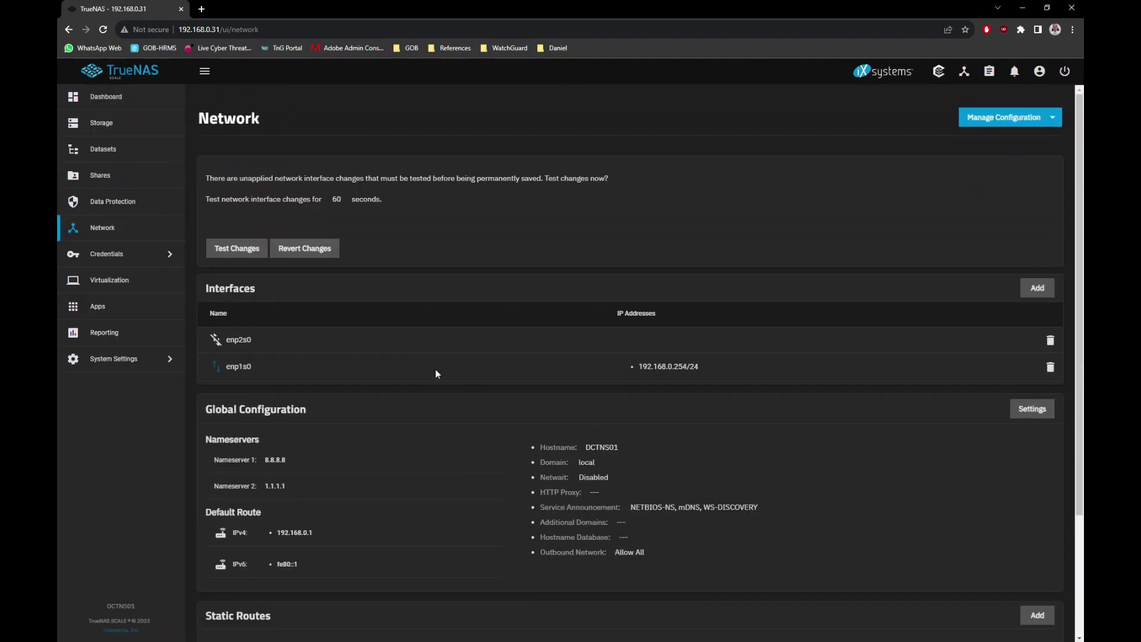
left_click(248, 251)
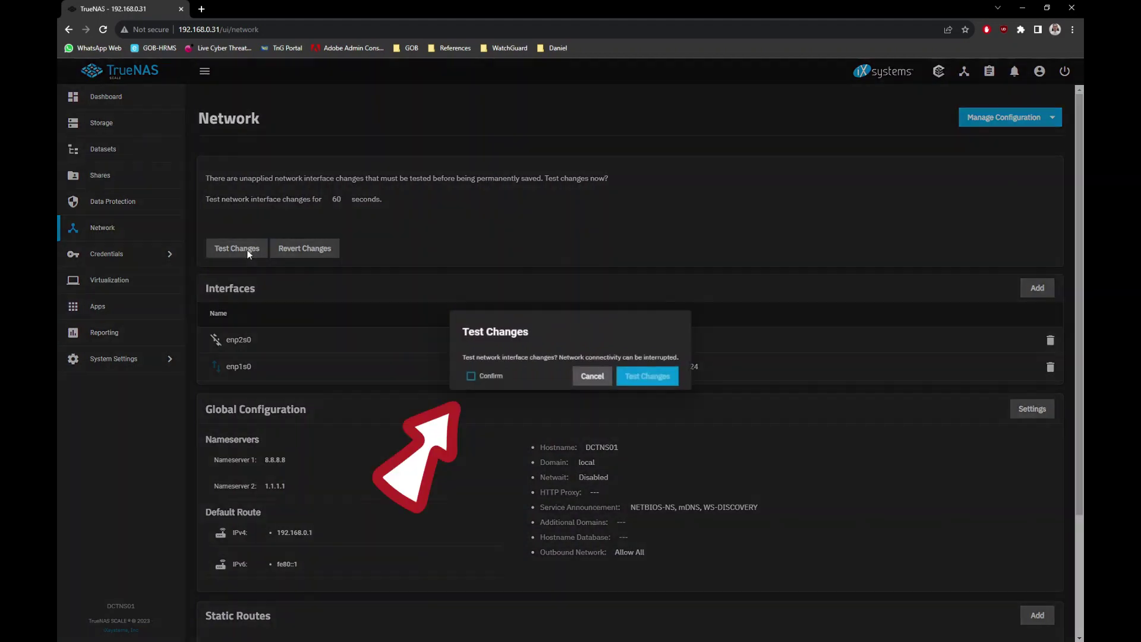
left_click(472, 379)
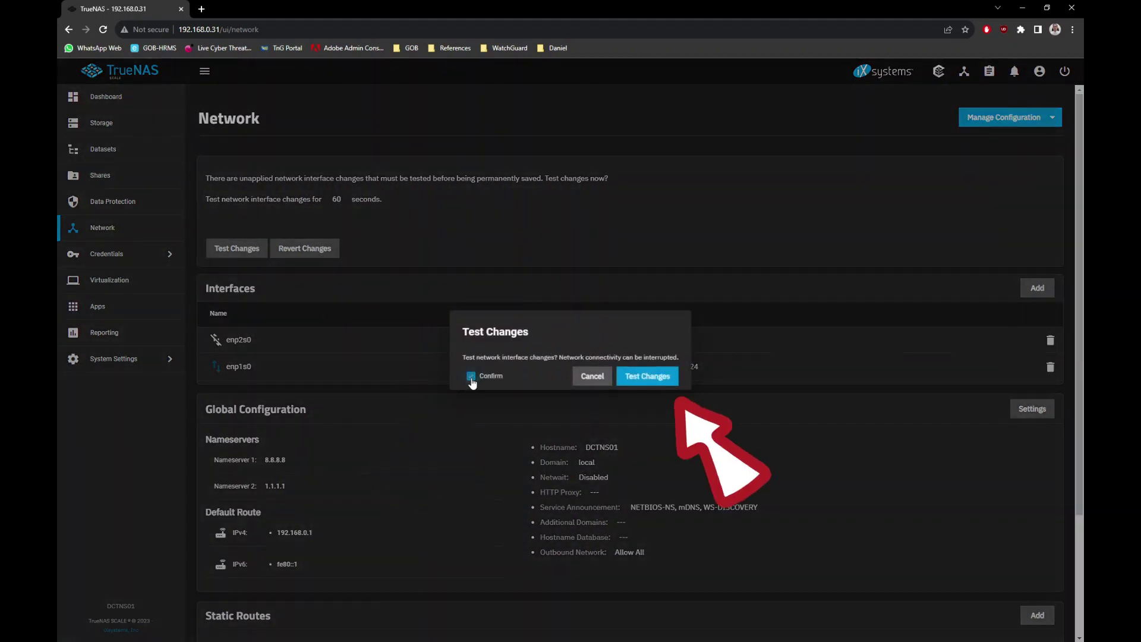
left_click(650, 376)
left_click(288, 29)
type("h")
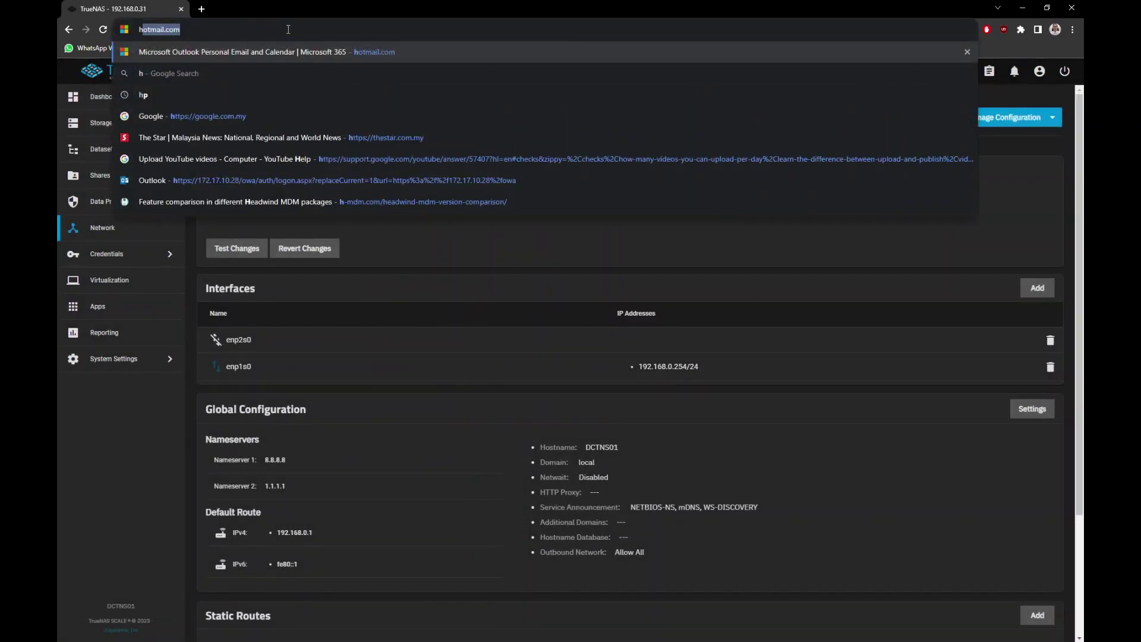
type("ttp://")
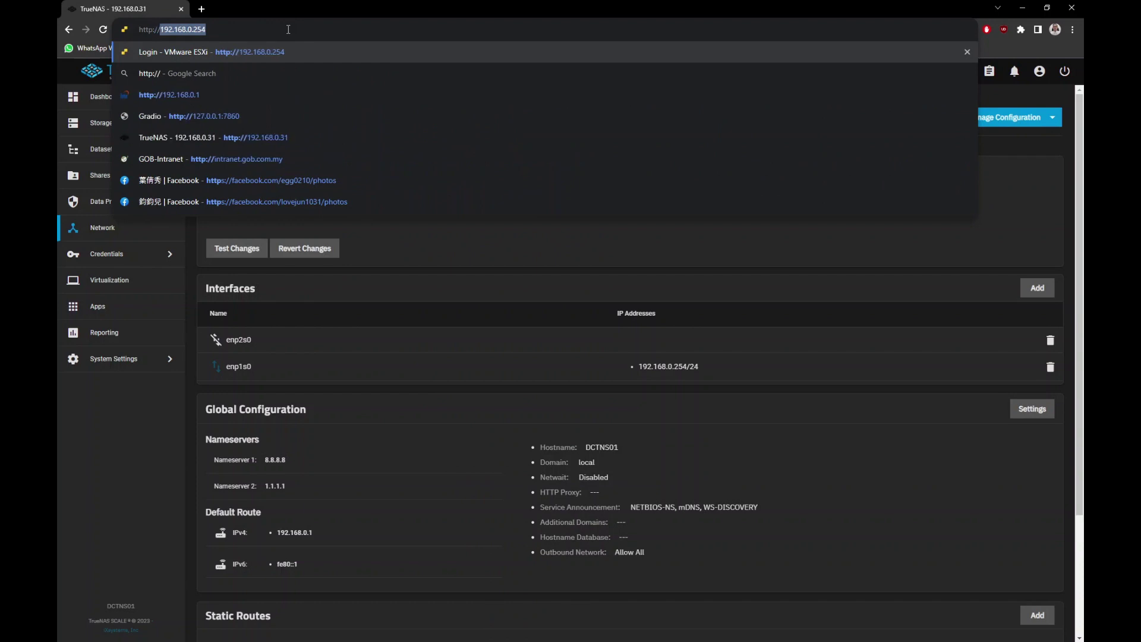
type("192.168.0.254")
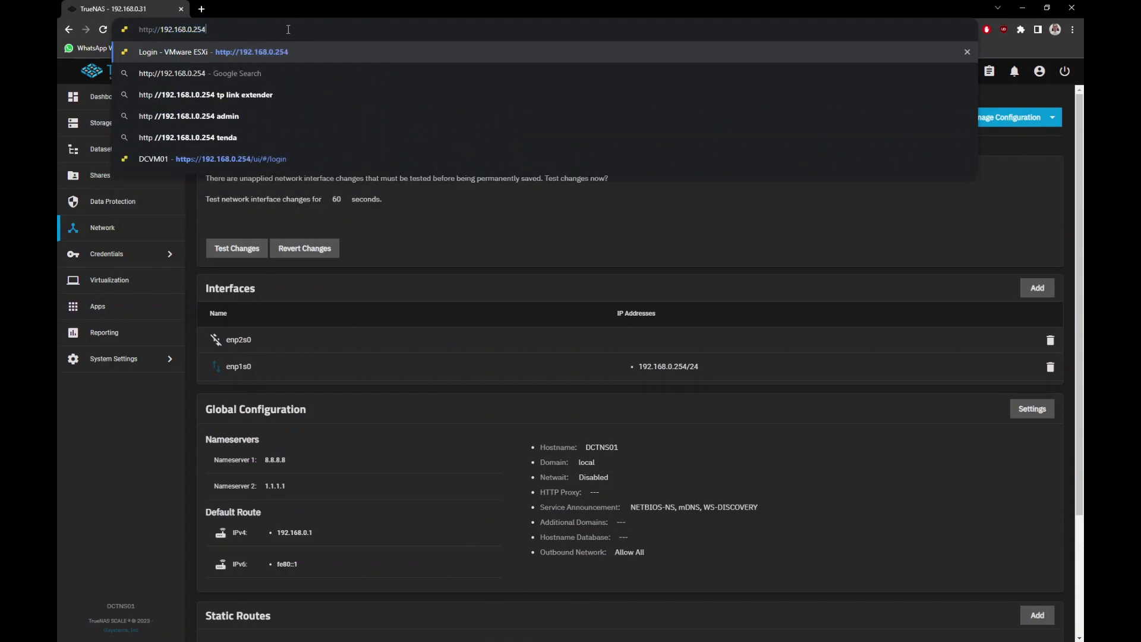
Log in as admin at 192.168.0.254 and save the network changes permanently.
key("Return")
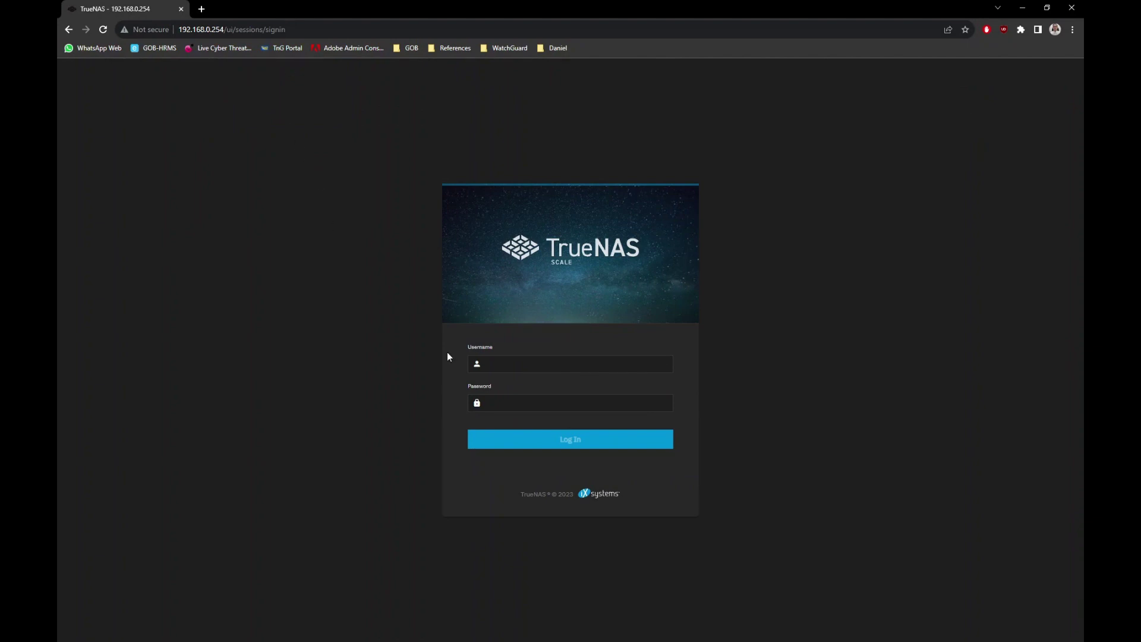
type("admin")
key("Tab")
type("**********")
key("Return")
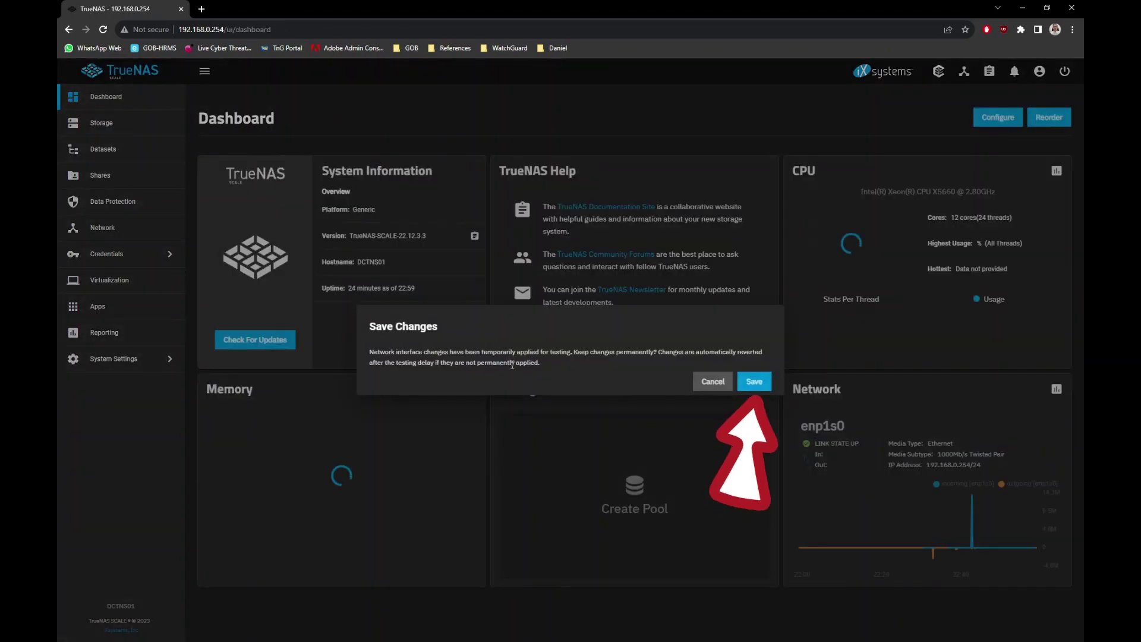
left_click(753, 381)
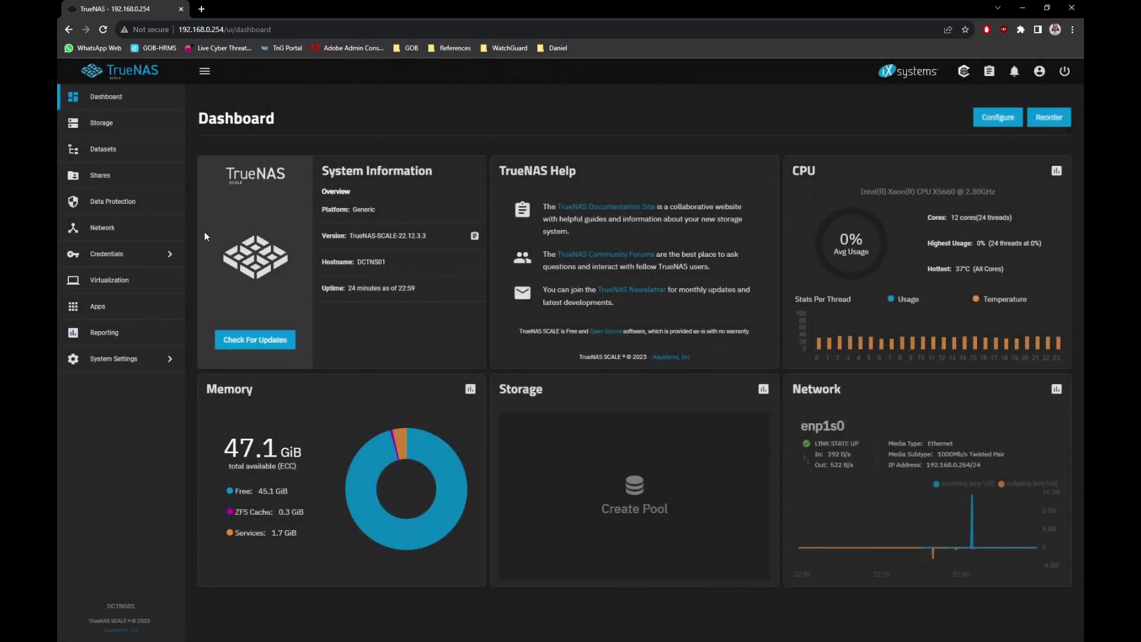
left_click(139, 231)
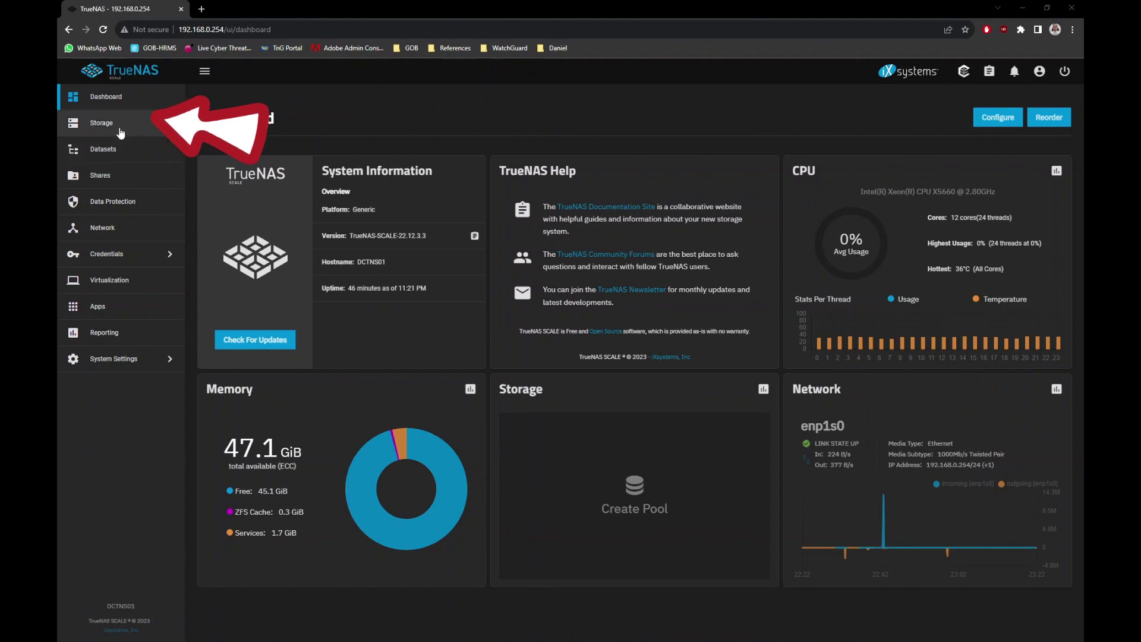
Start a new pool from the Storage dashboard and name it 'pool1'.
left_click(101, 123)
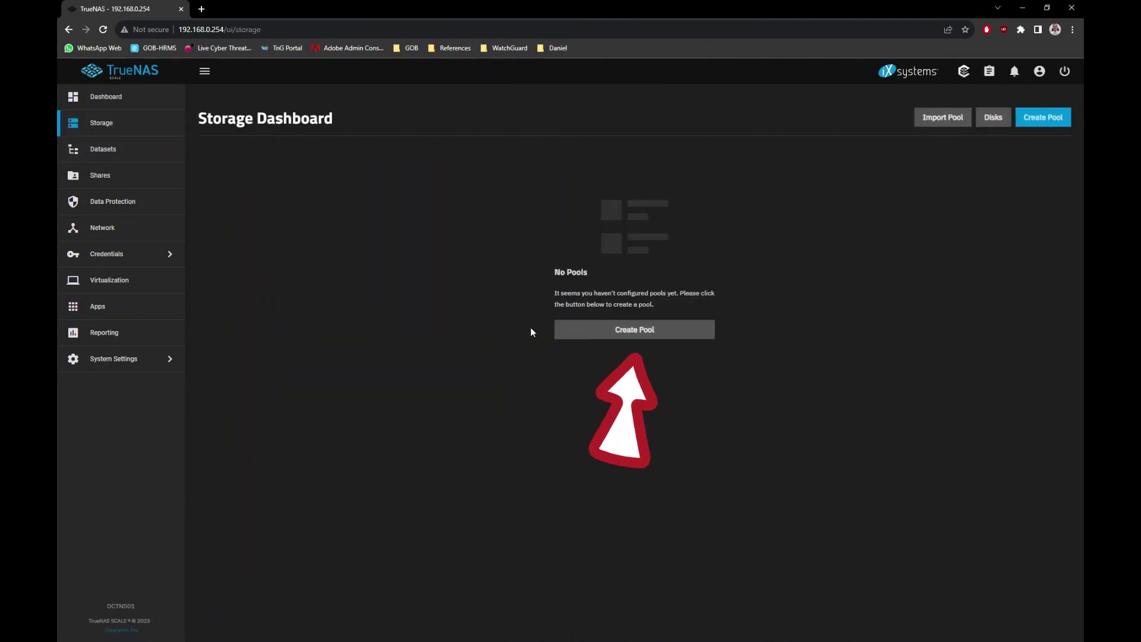
left_click(607, 339)
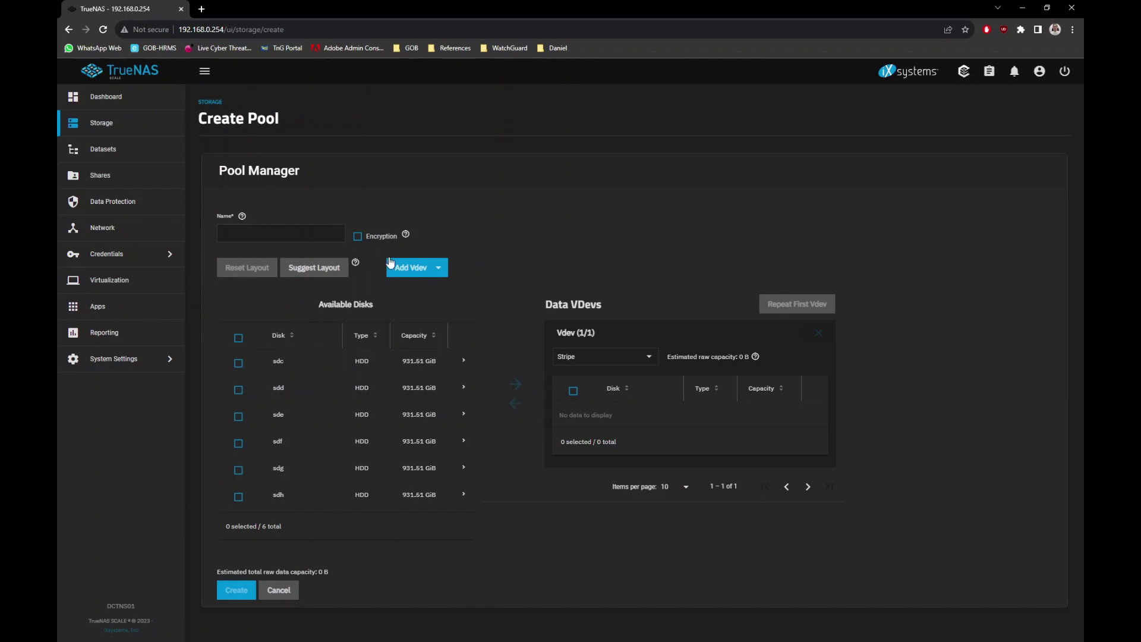
left_click(304, 232)
type("pool1")
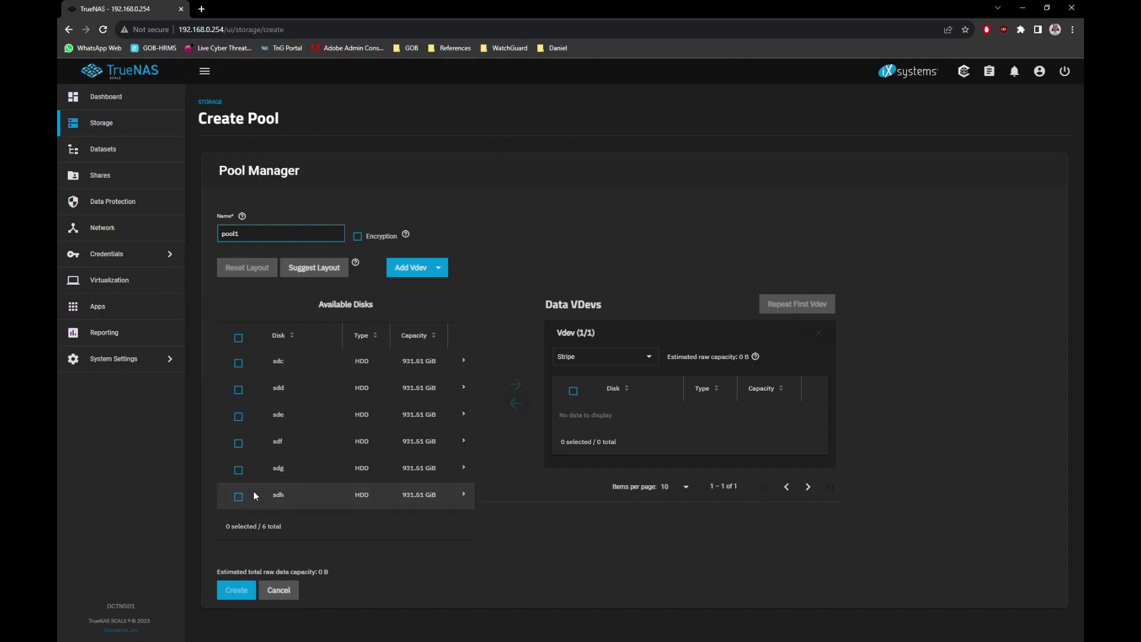
Put disks sdc through sdh into one Raid-z data vdev.
left_click(237, 363)
left_click(238, 390)
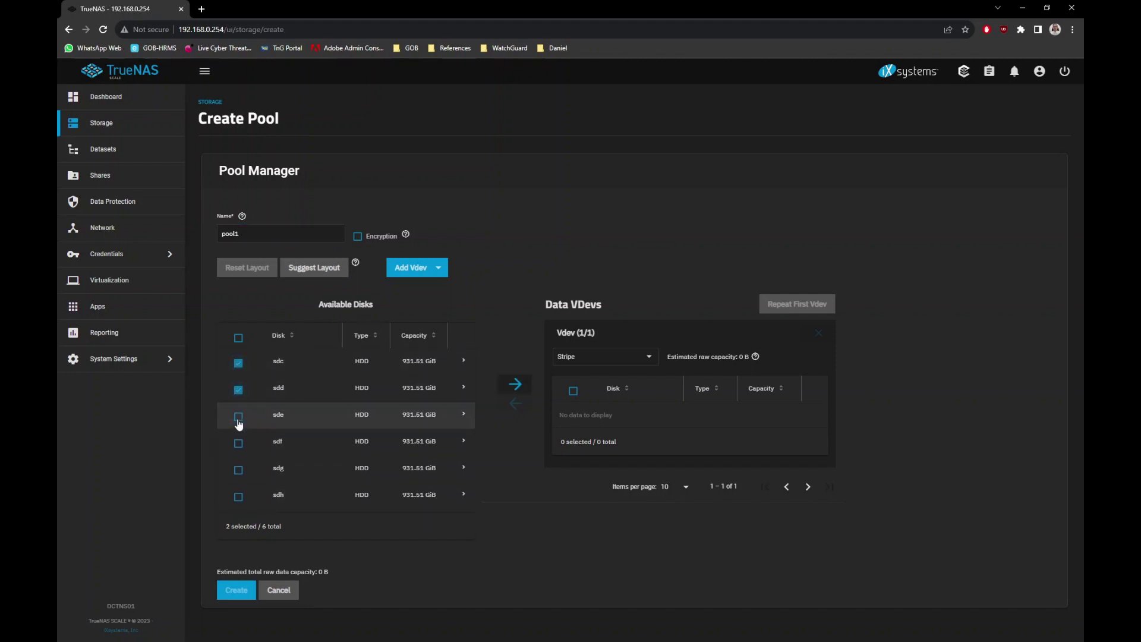
left_click(239, 416)
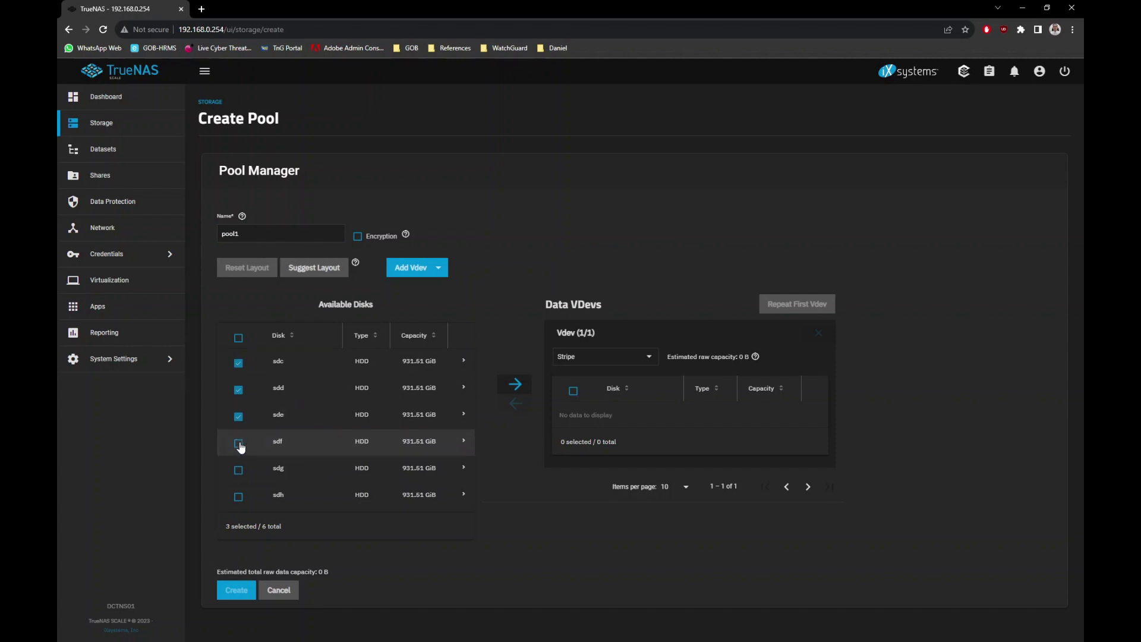
left_click(239, 444)
left_click(239, 470)
left_click(239, 497)
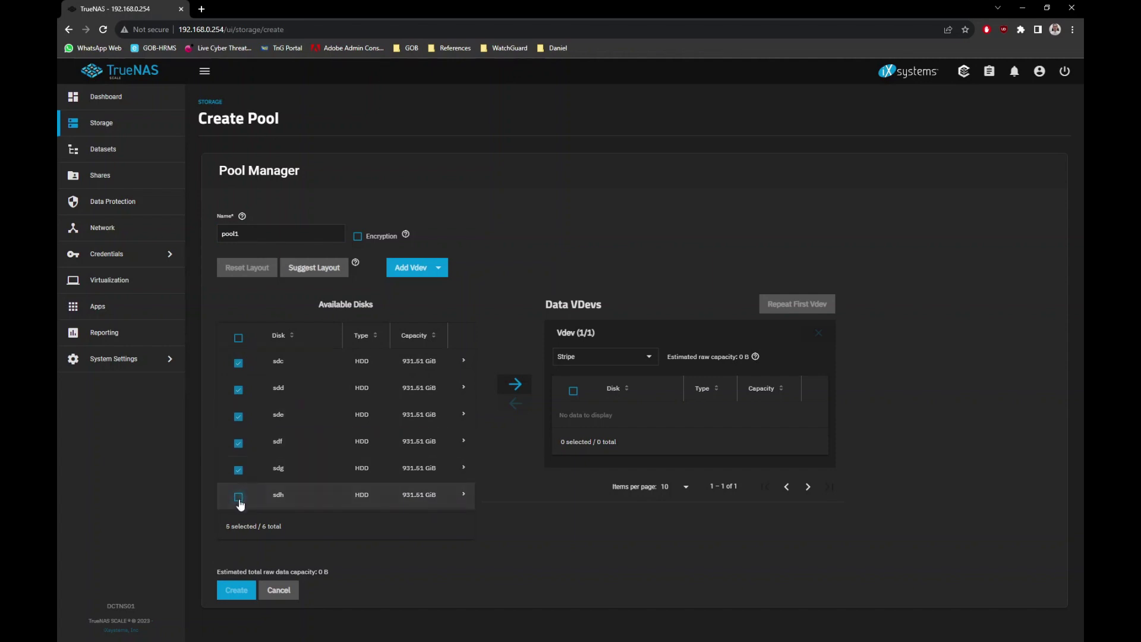
left_click(513, 386)
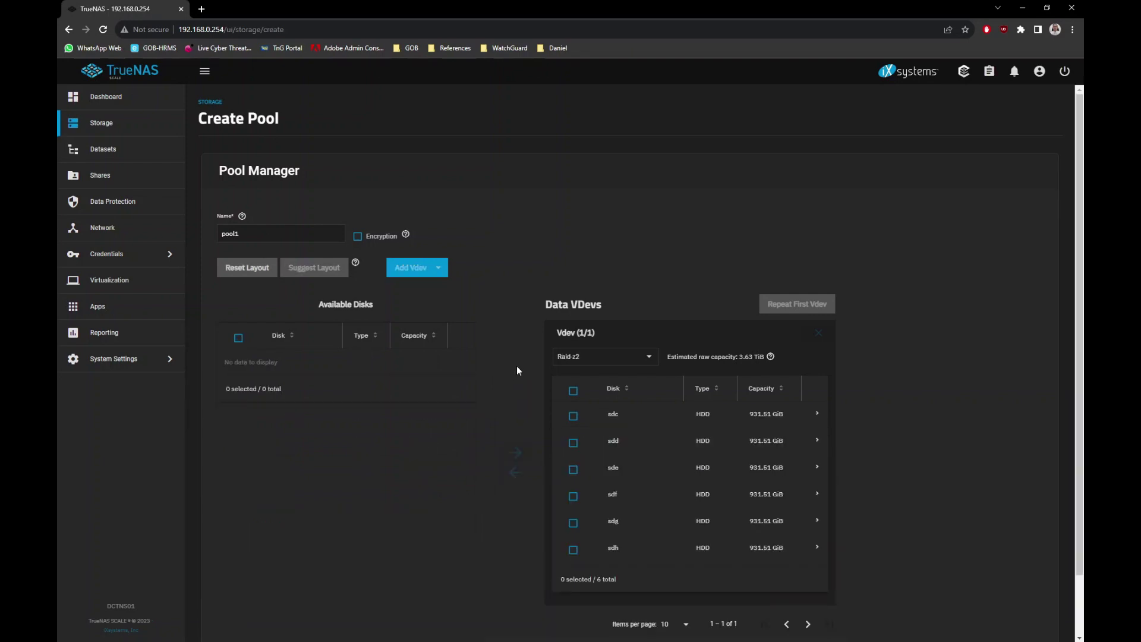
scroll(622, 336, "down", 1)
left_click(649, 305)
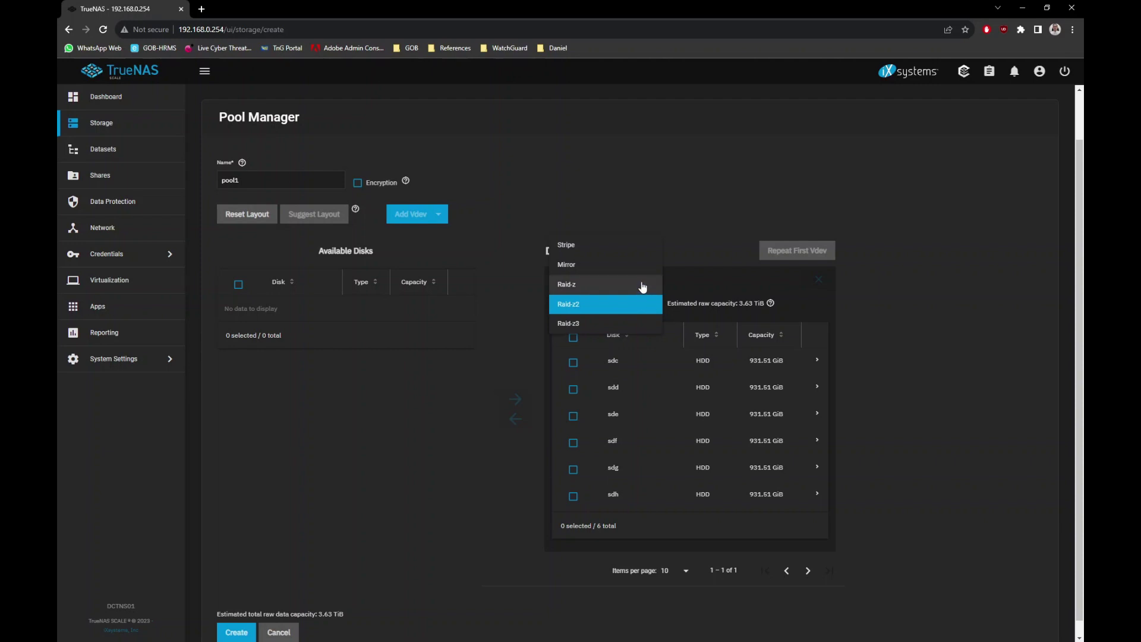
left_click(643, 286)
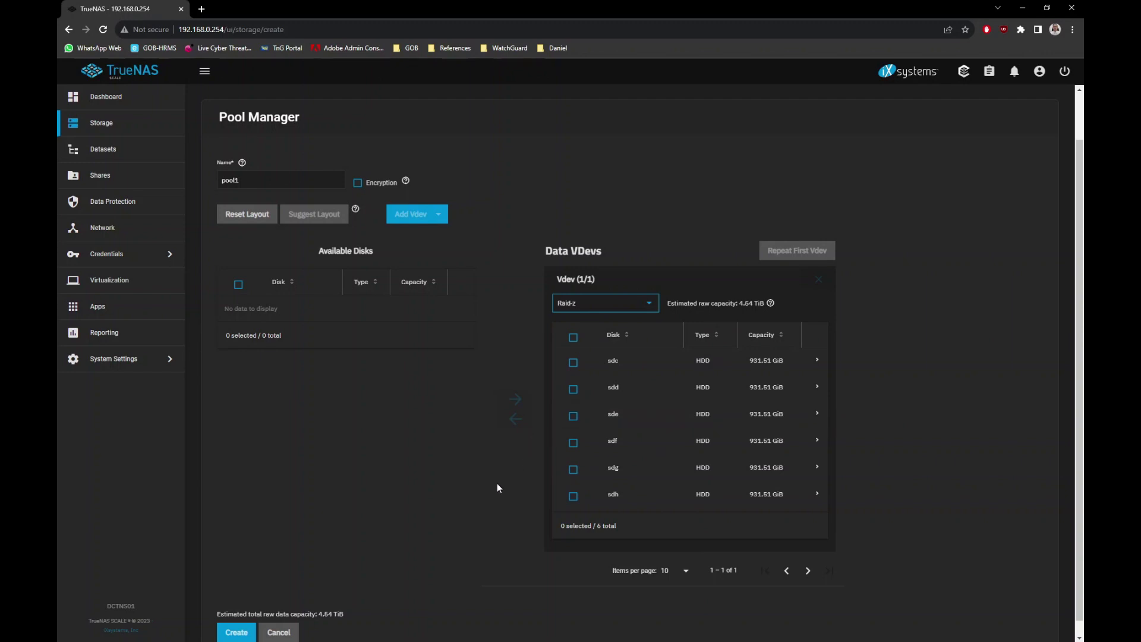
scroll(488, 479, "down", 1)
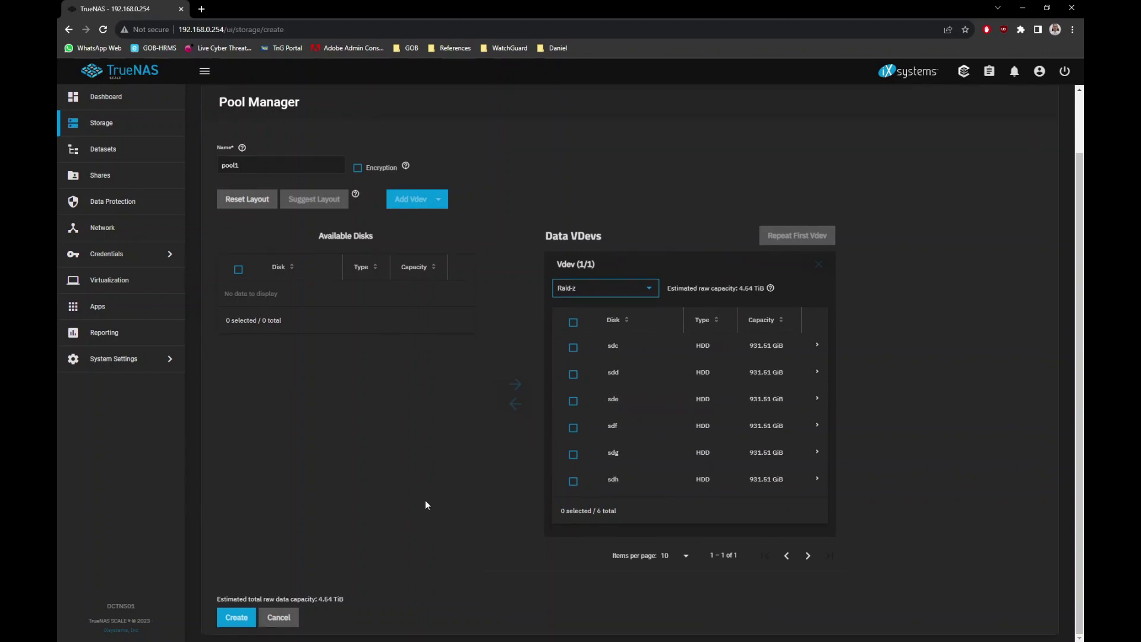
Create pool1, confirming the warning that the six disks will be erased.
left_click(241, 618)
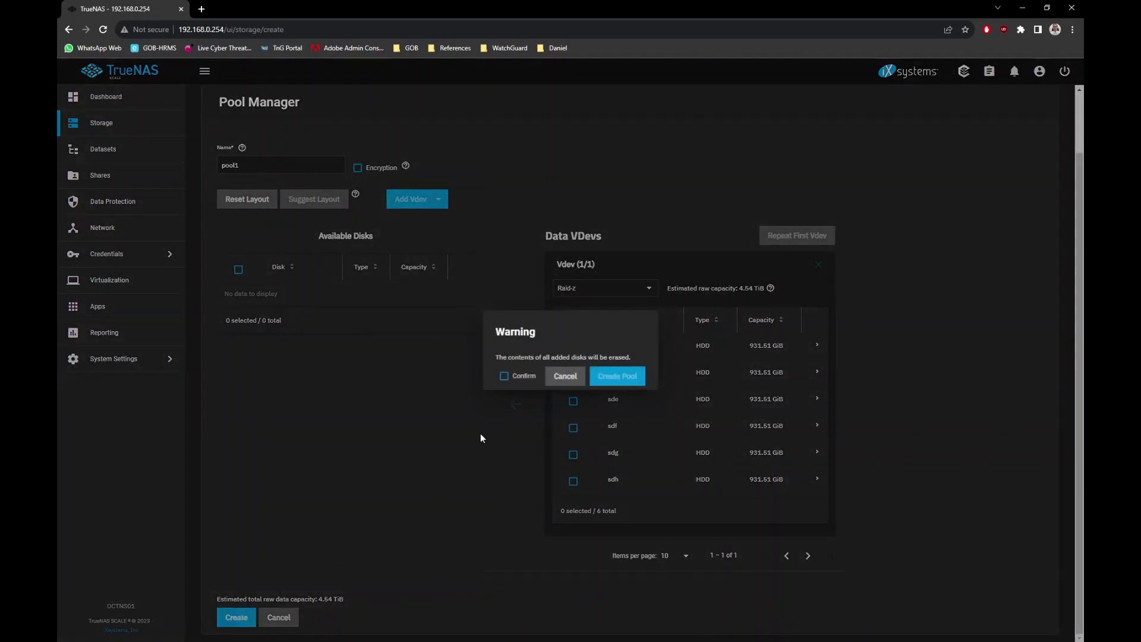
left_click(504, 376)
left_click(625, 377)
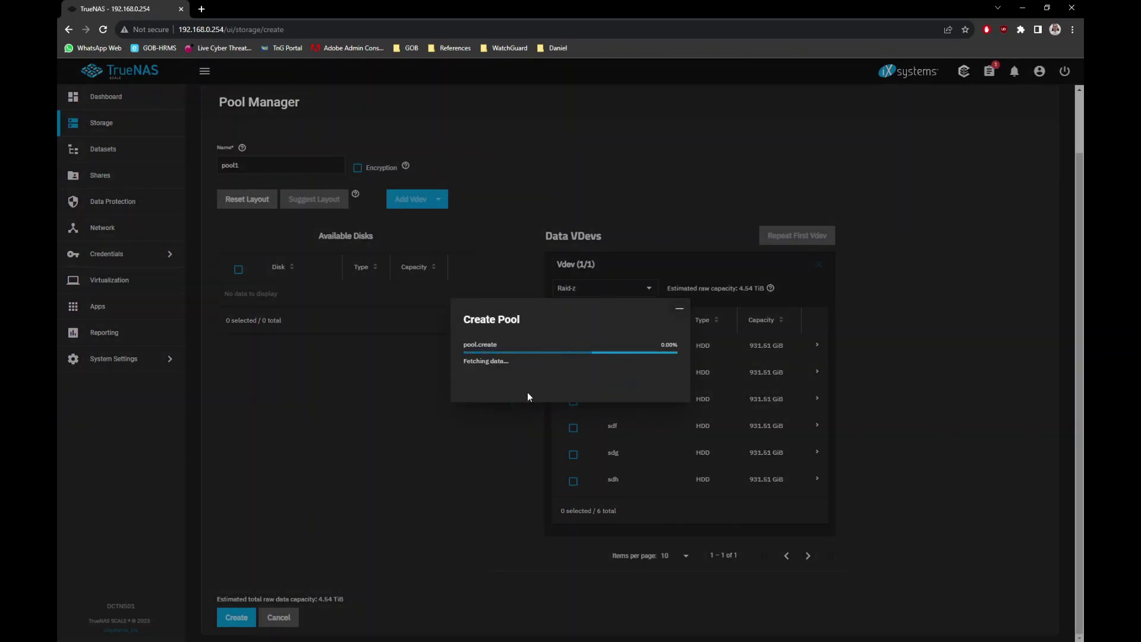